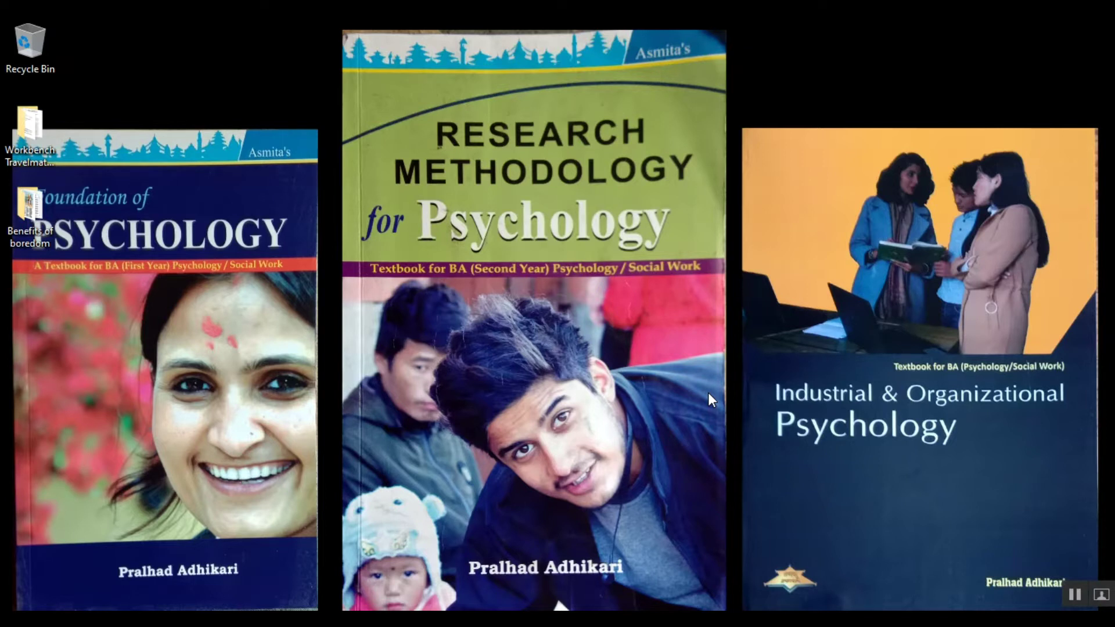
Search the Start menu for 'excel' and launch Excel 2013.
{"action": "key", "text": "super"}
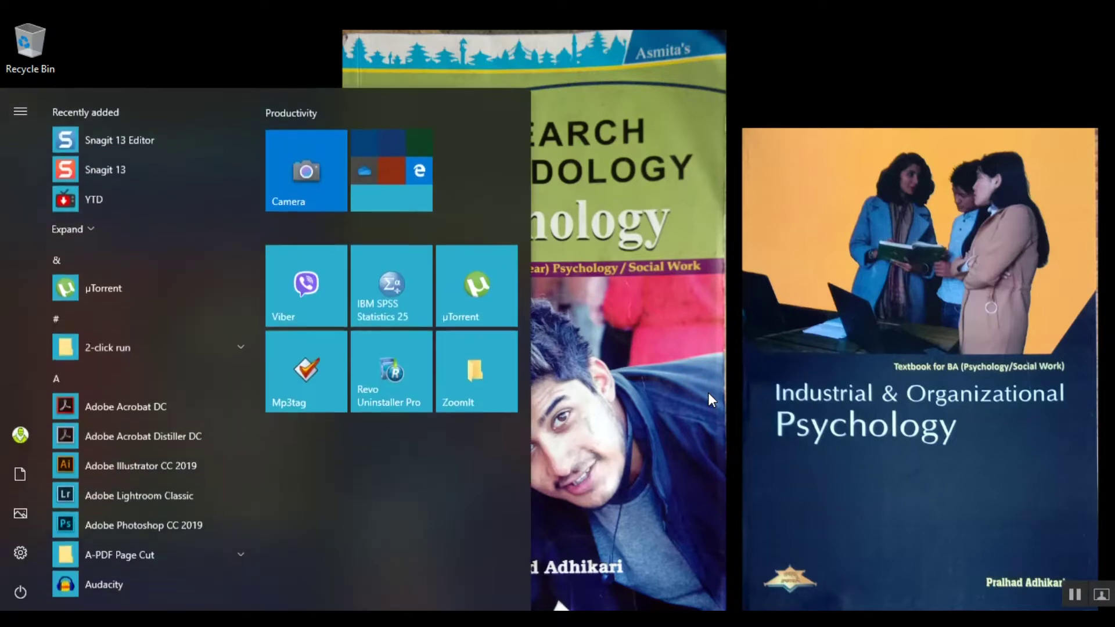
{"action": "type", "text": "excel"}
{"action": "left_click", "coordinate": [517, 232]}
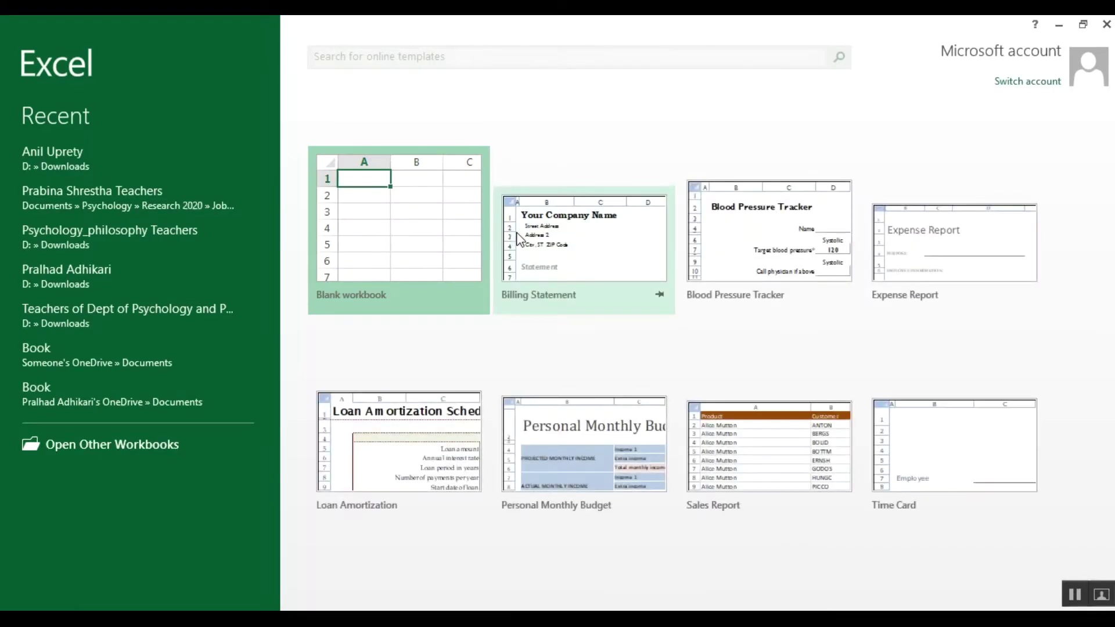
Create a blank workbook with headers Age in A1 and EI in B1.
{"action": "left_click", "coordinate": [433, 185]}
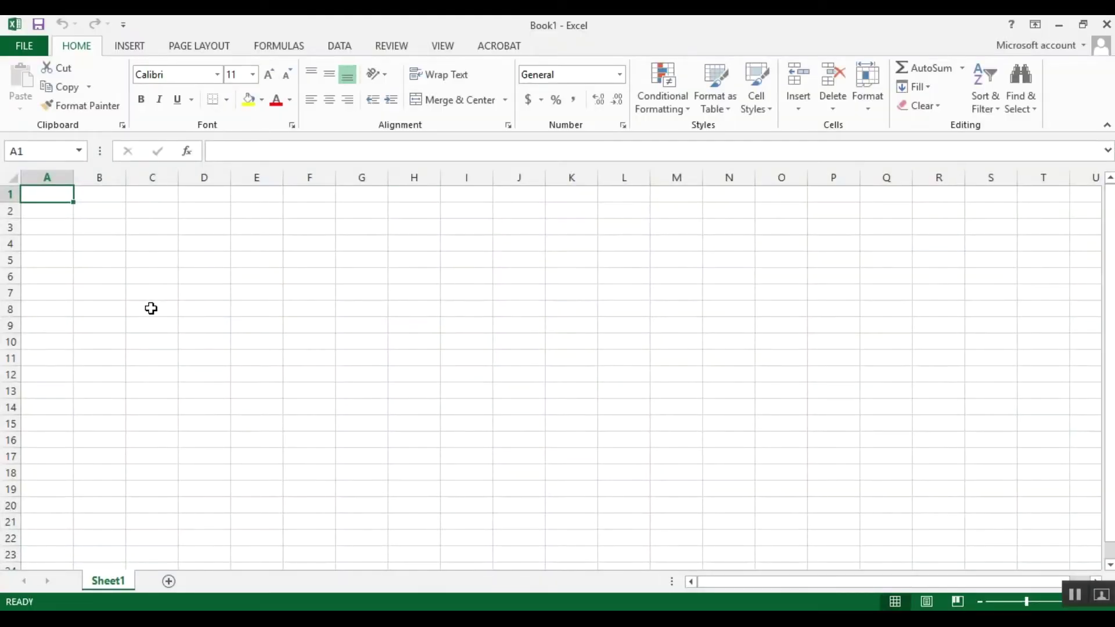
{"action": "type", "text": "A"}
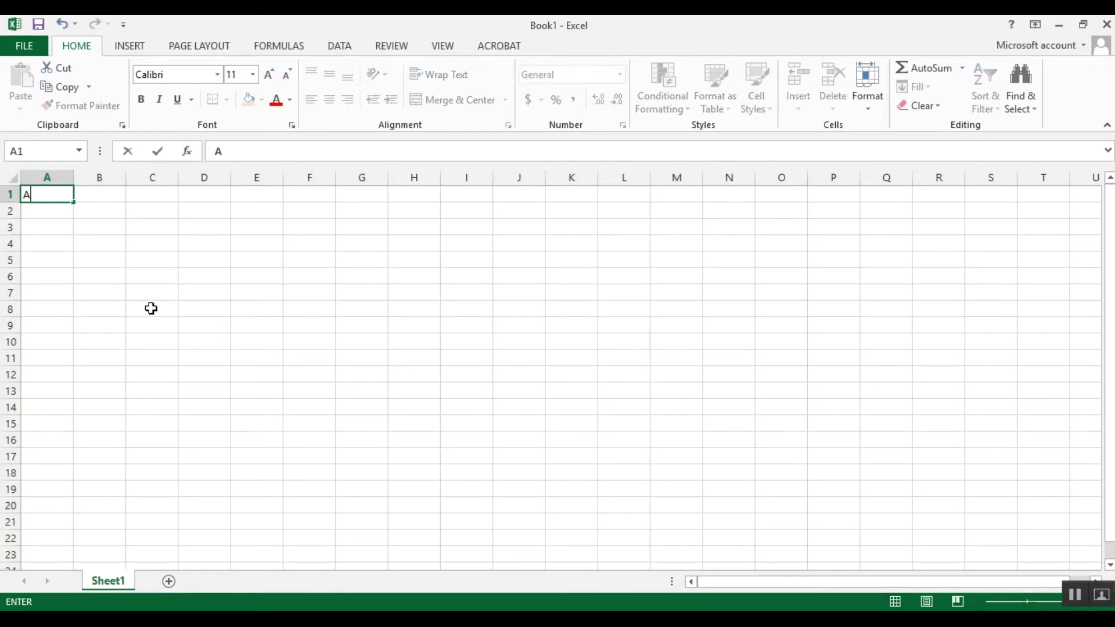
{"action": "type", "text": "ge"}
{"action": "key", "text": "Tab"}
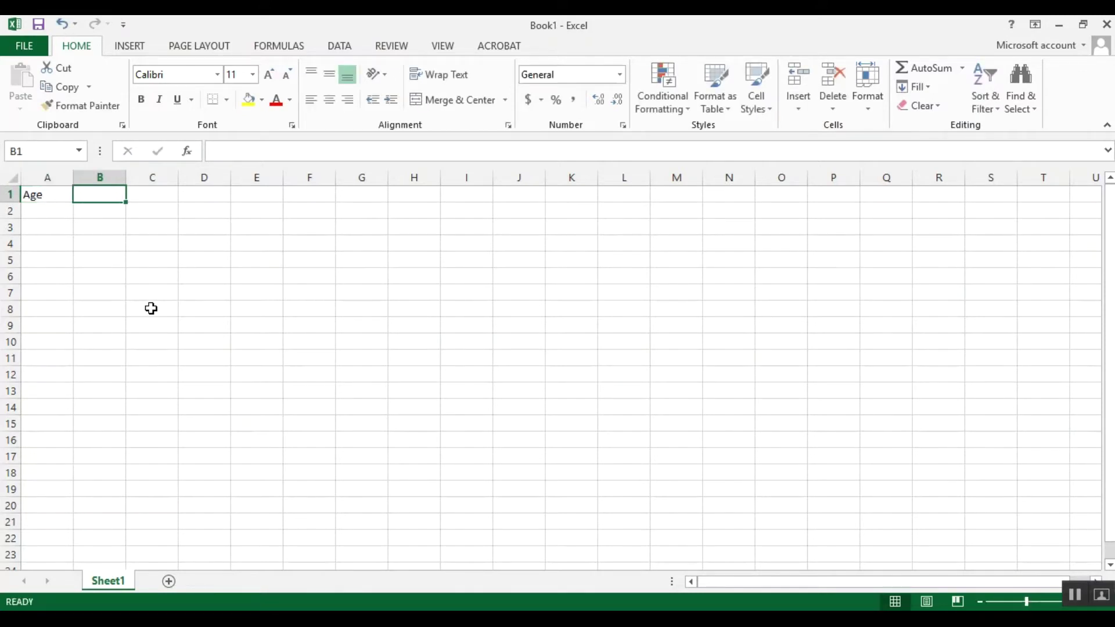
{"action": "type", "text": "El"}
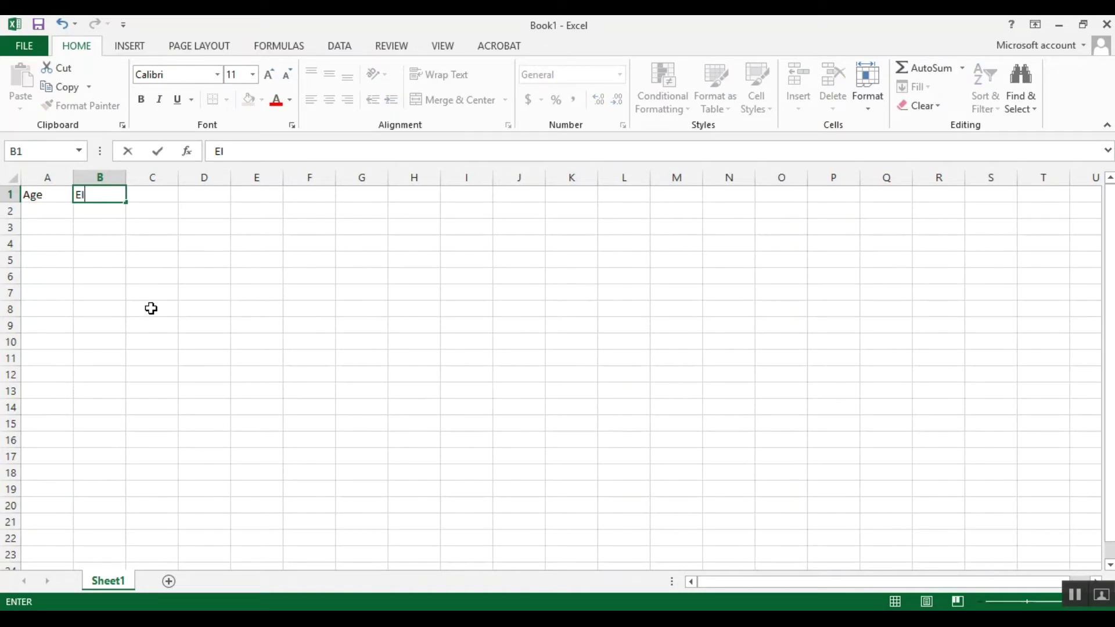
{"action": "key", "text": "Return"}
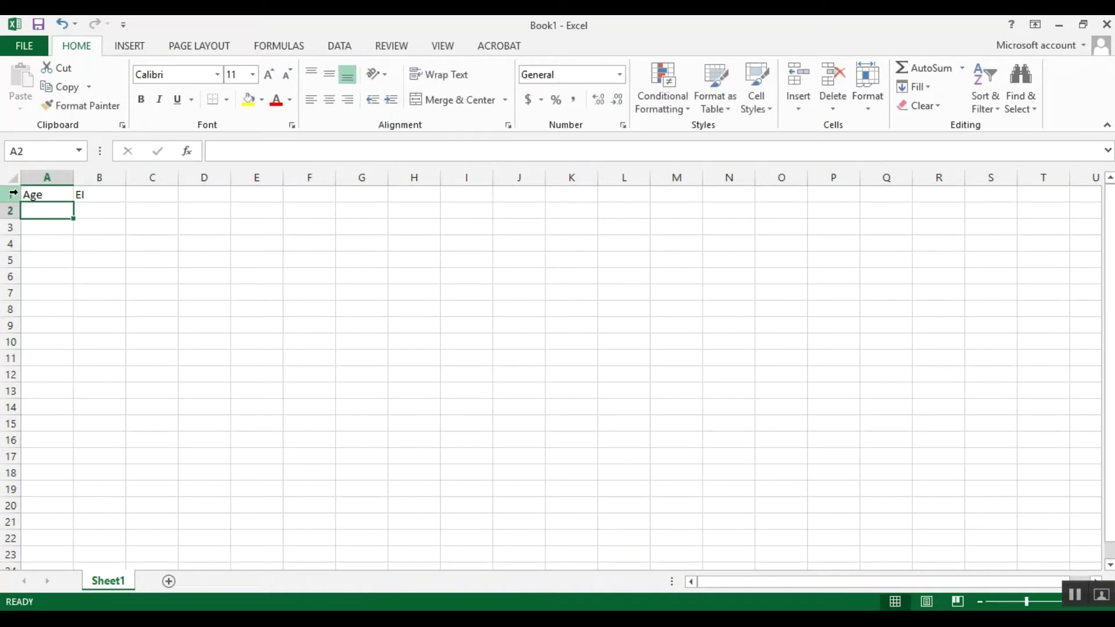
Right-align the header row 1 and return to cell A2.
{"action": "left_click", "coordinate": [13, 194]}
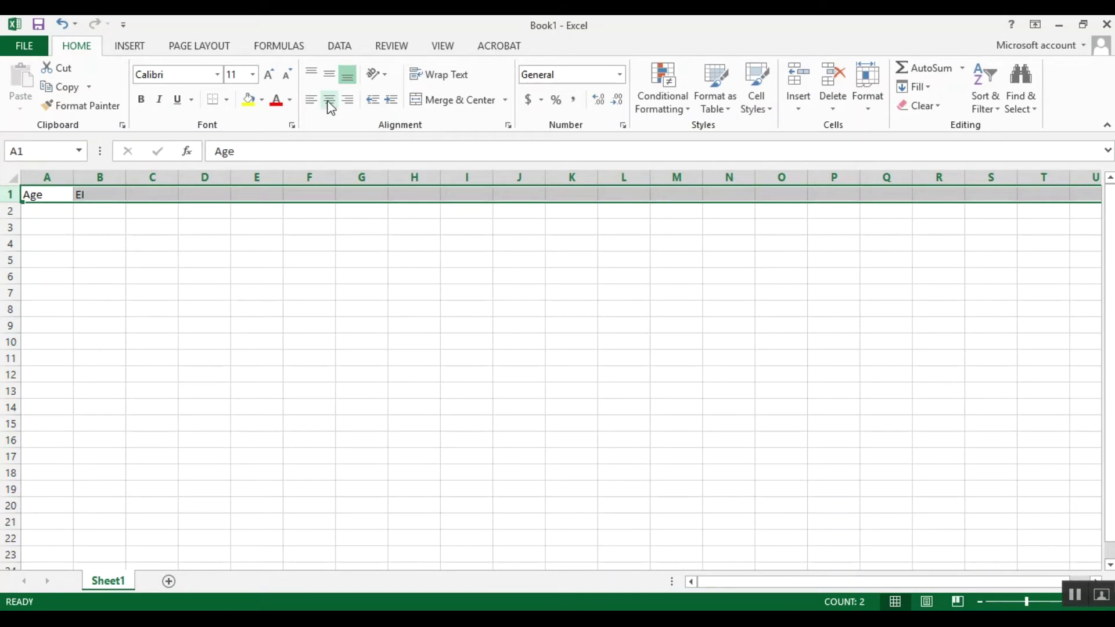
{"action": "left_click", "coordinate": [347, 99]}
{"action": "left_click", "coordinate": [53, 215]}
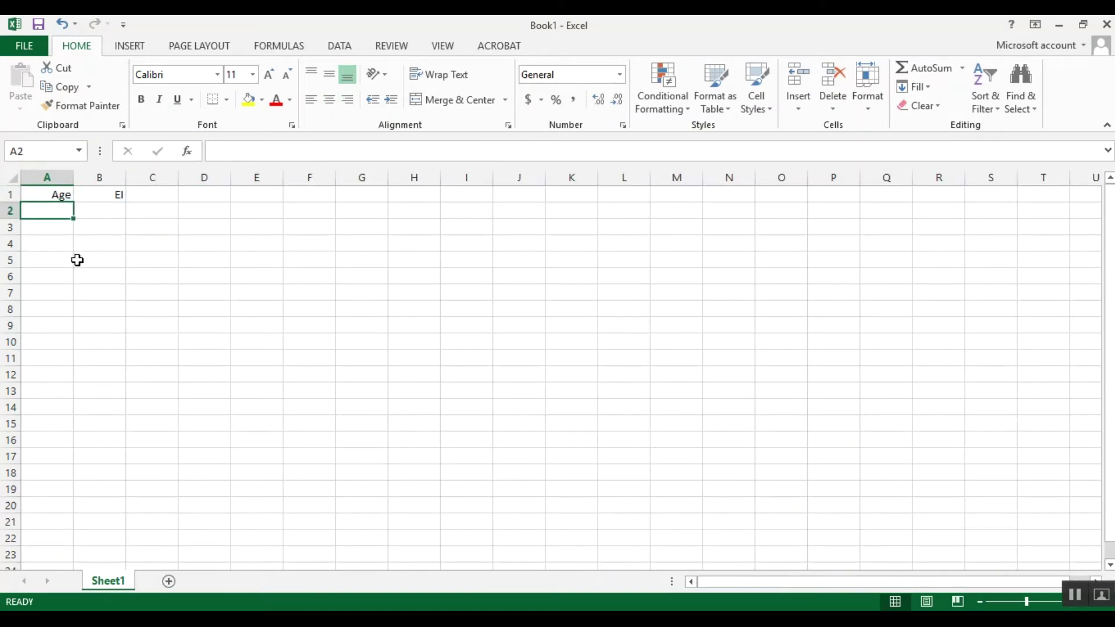
Enter the first Age/EI pairs: 32 with 29, and 31 with 19.
{"action": "type", "text": "32"}
{"action": "key", "text": "Tab"}
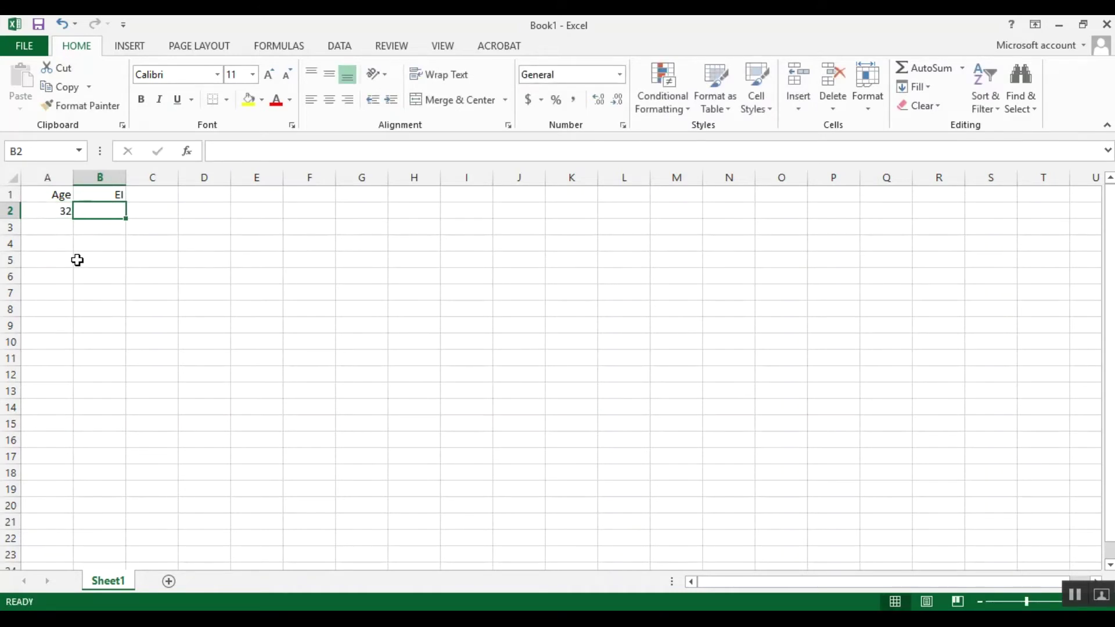
{"action": "type", "text": "29"}
{"action": "key", "text": "Return"}
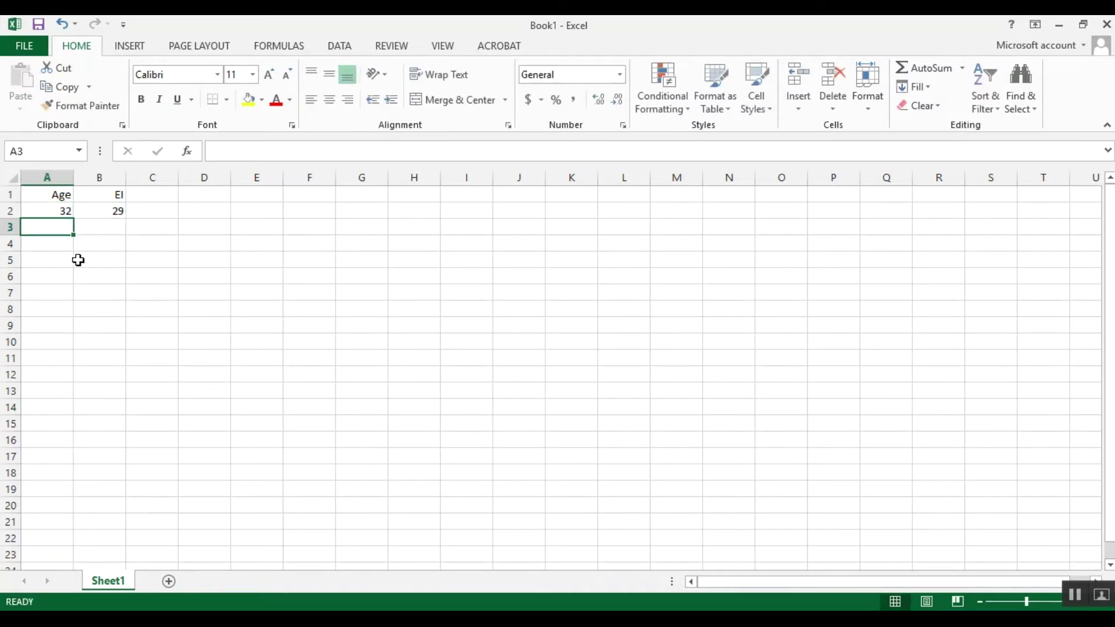
{"action": "type", "text": "31"}
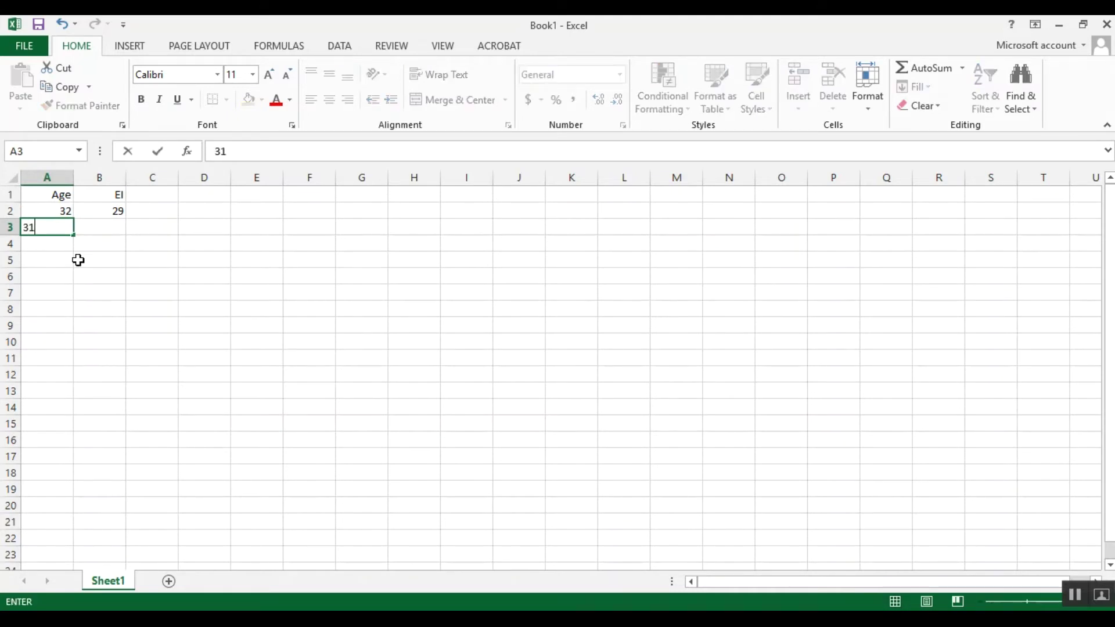
{"action": "key", "text": "Tab"}
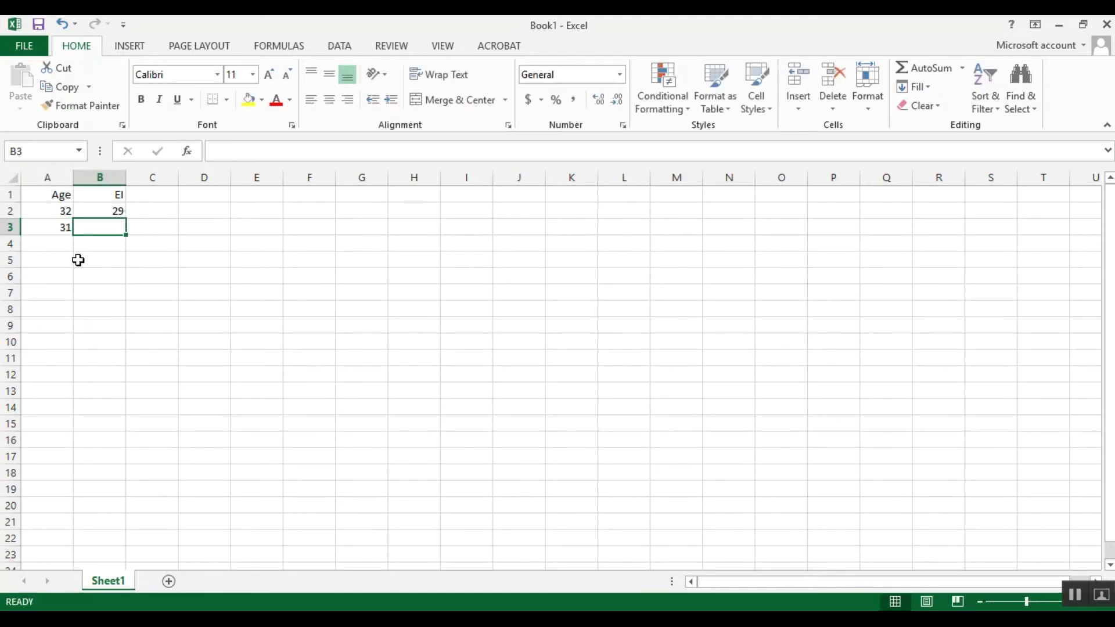
{"action": "type", "text": "19"}
{"action": "key", "text": "Return"}
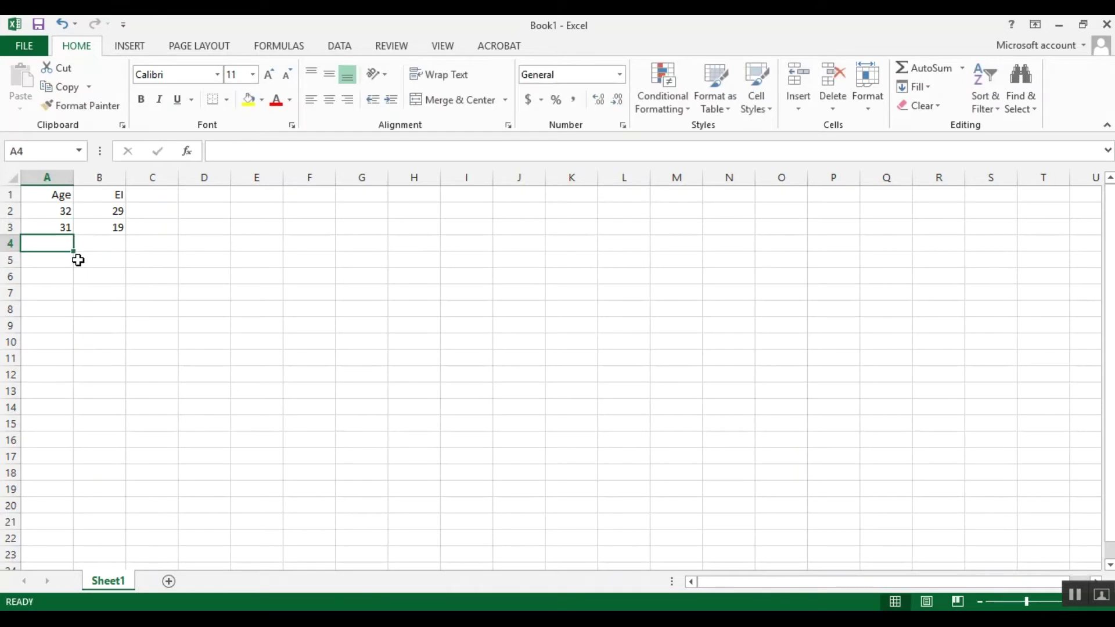
Enter the remaining rows, fixing a typo, ending with Age 67 and EI 19 in row 11.
{"action": "type", "text": "60"}
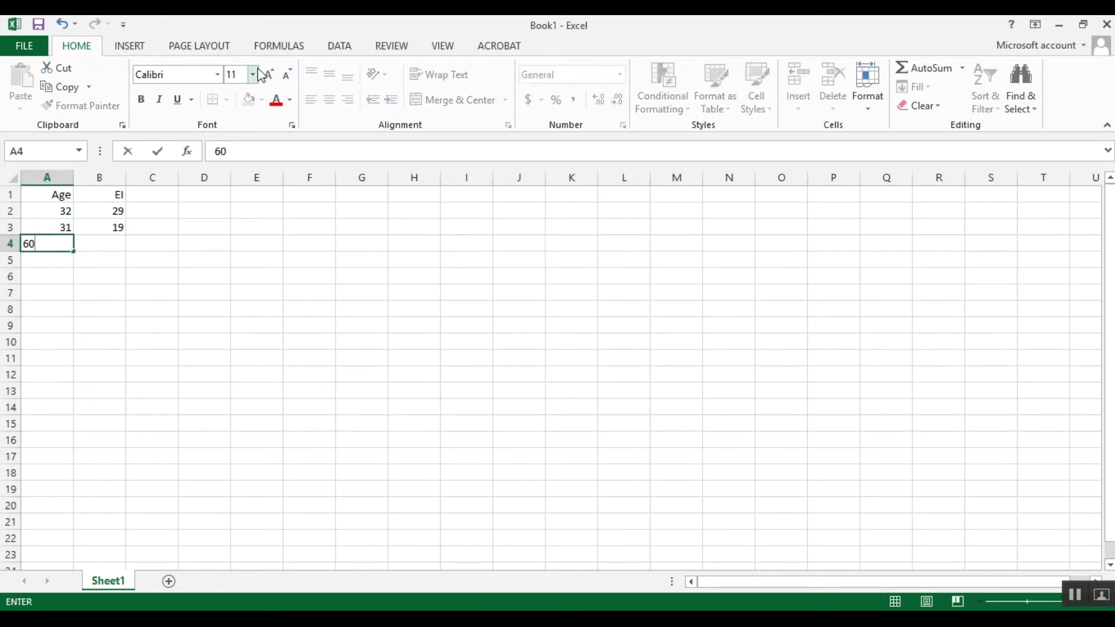
{"action": "key", "text": "Tab"}
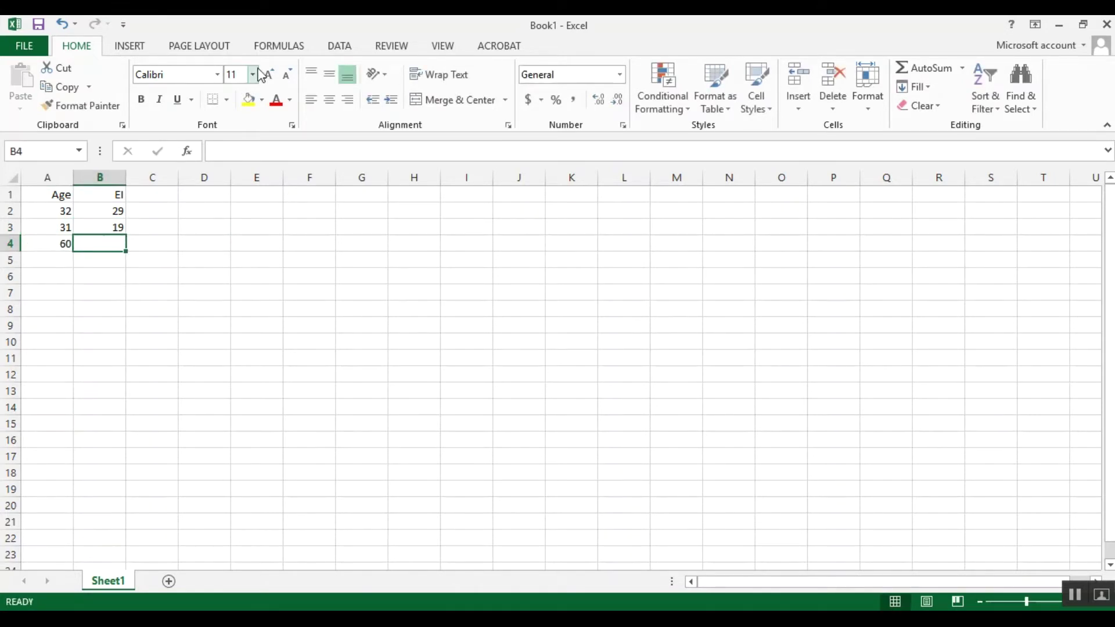
{"action": "type", "text": "9"}
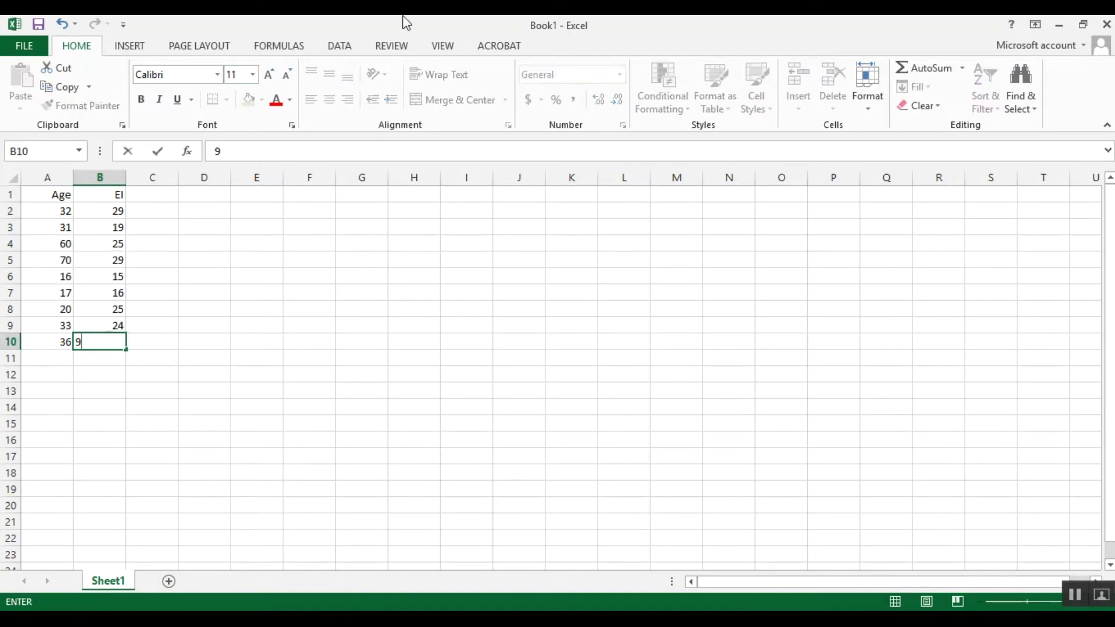
{"action": "key", "text": "Return"}
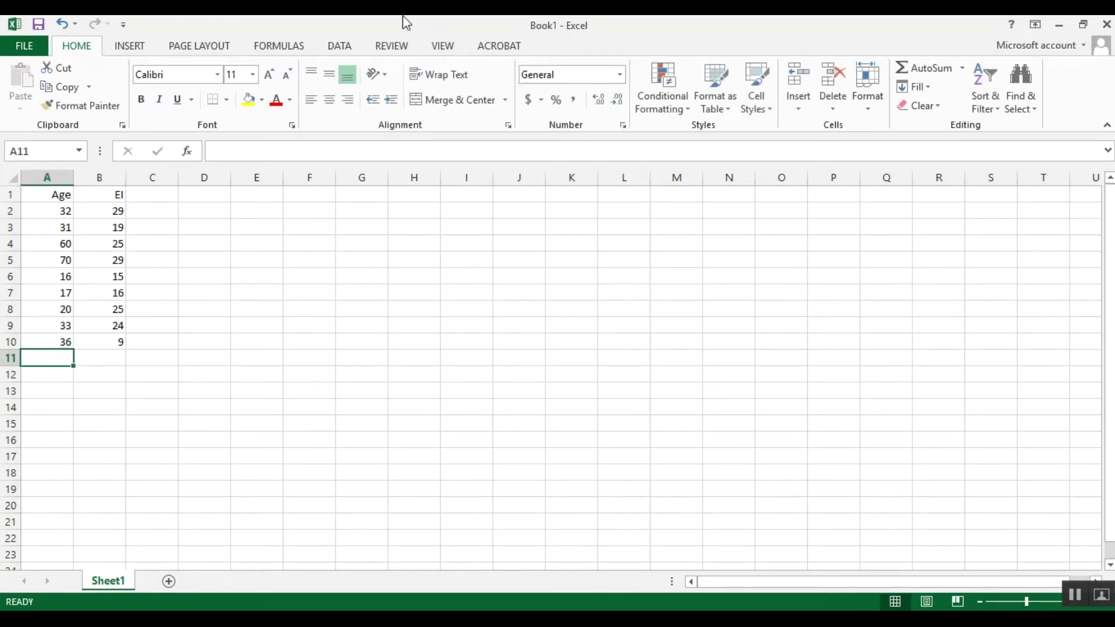
{"action": "type", "text": "90"}
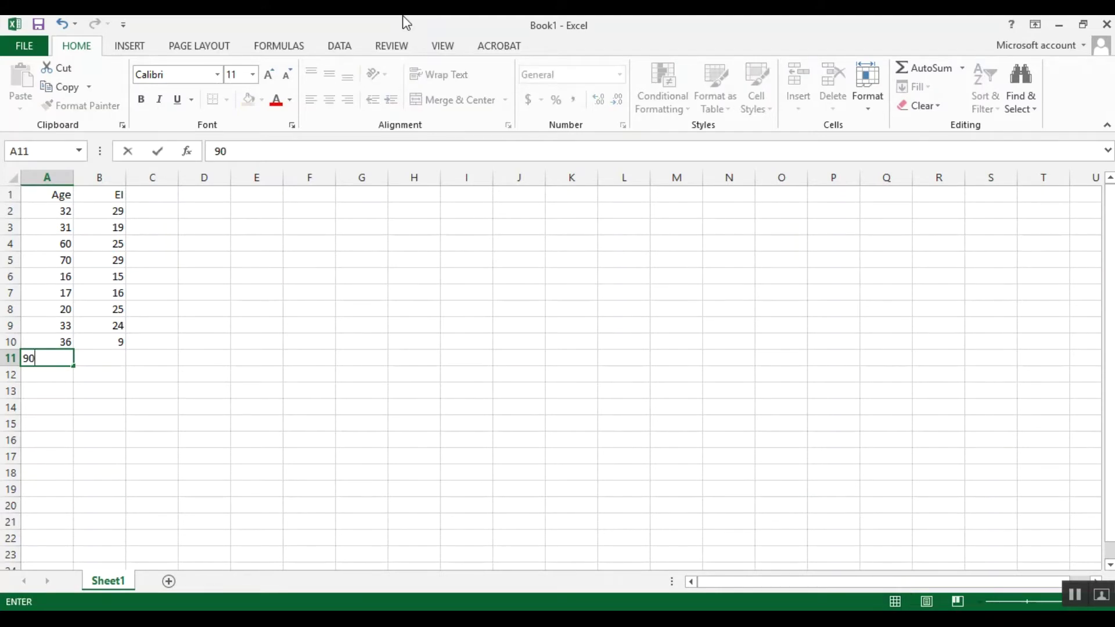
{"action": "key", "text": "BackSpace"}
{"action": "key", "text": "BackSpace"}
{"action": "type", "text": "67"}
{"action": "key", "text": "Tab"}
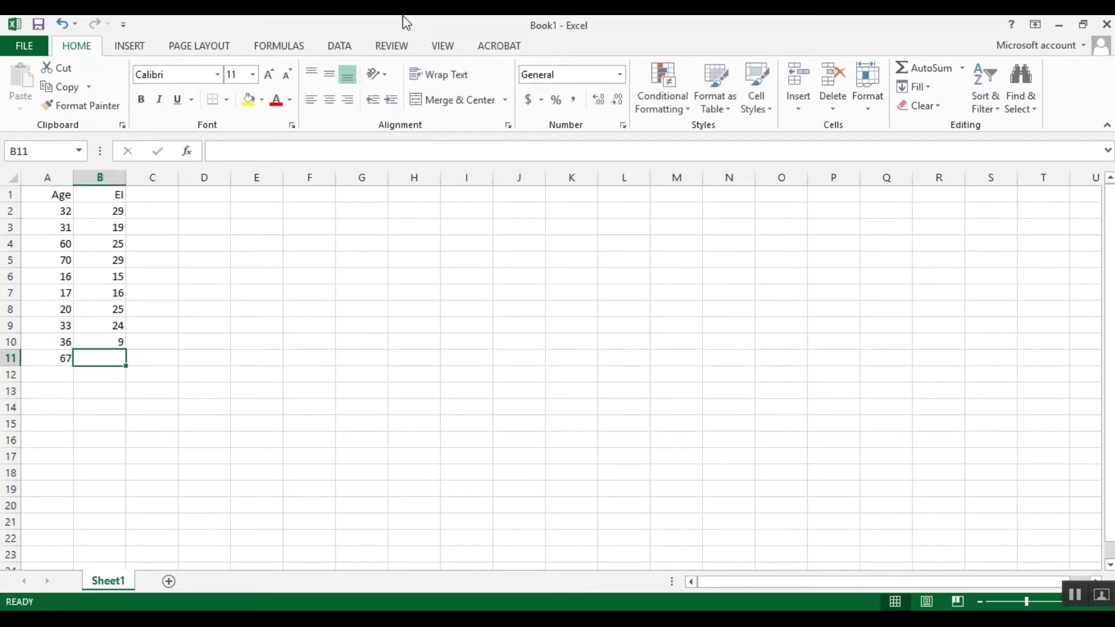
{"action": "type", "text": "19"}
{"action": "key", "text": "Return"}
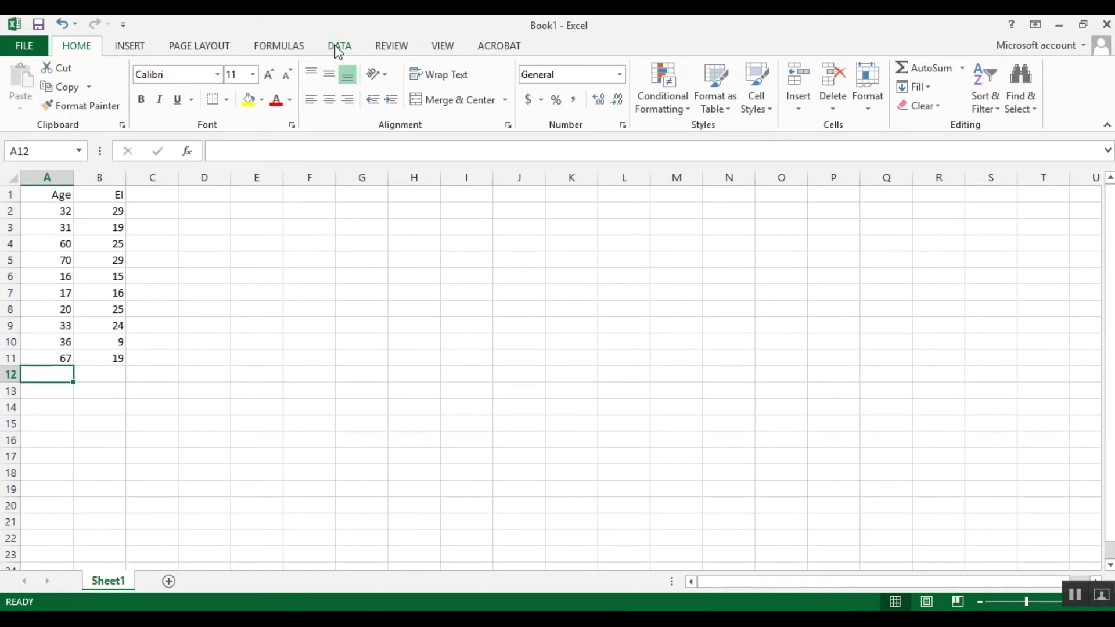
Choose Correlation from Data Analysis on the Data tab.
{"action": "left_click", "coordinate": [337, 50]}
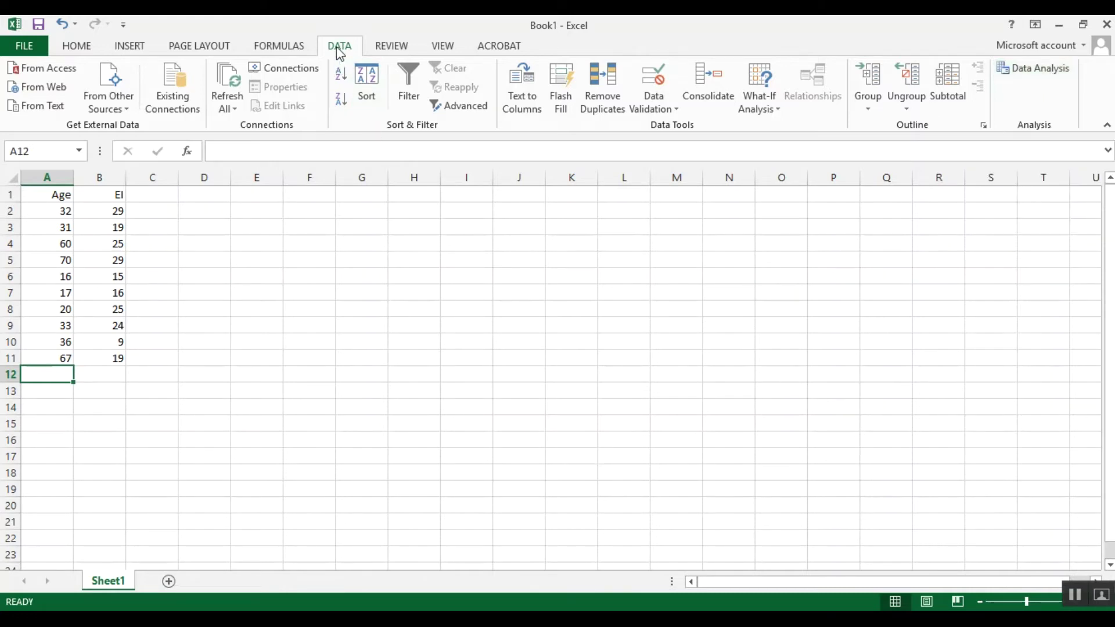
{"action": "left_click", "coordinate": [1031, 83]}
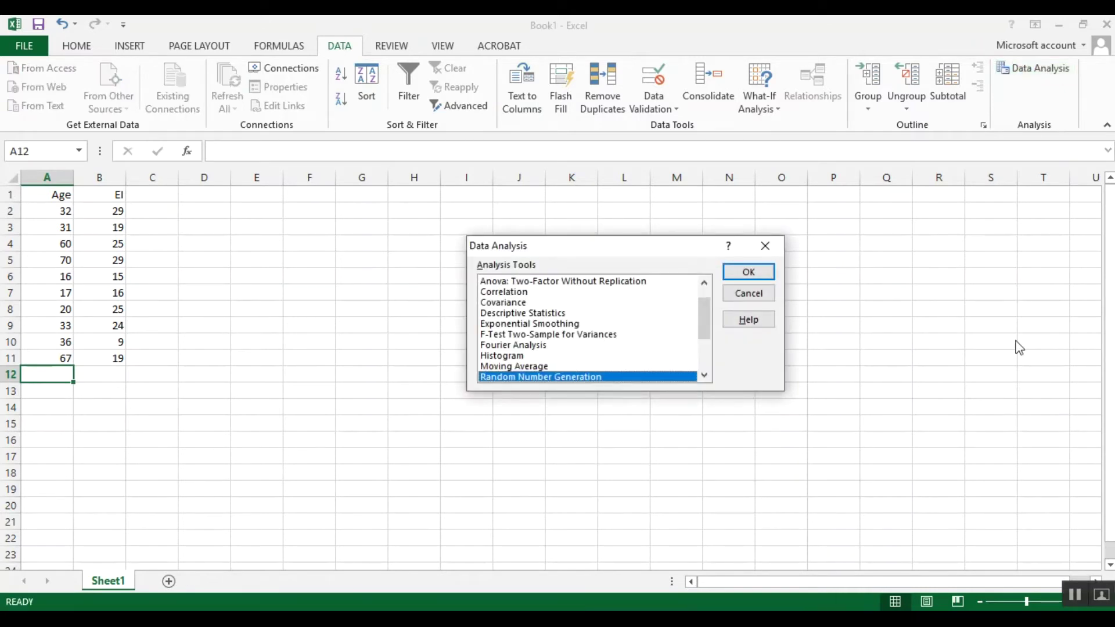
{"action": "left_click", "coordinate": [519, 293]}
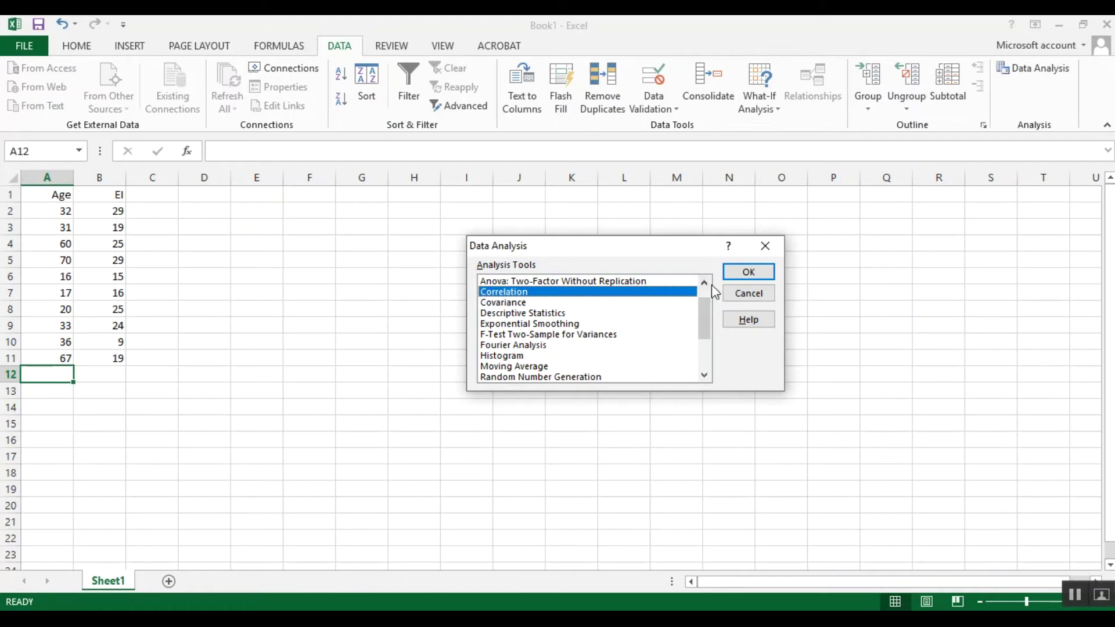
{"action": "left_click", "coordinate": [749, 273]}
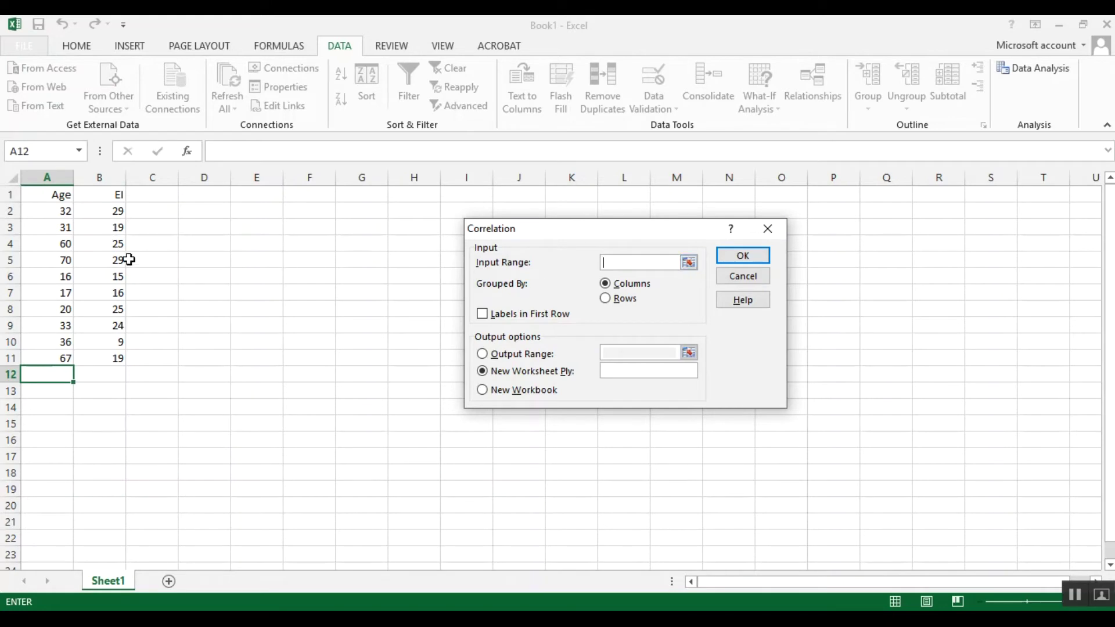
Set the Correlation input range to $A$1:$B$11 and enable Labels in First Row.
{"action": "left_click_drag", "start_coordinate": [54, 197], "coordinate": [105, 342]}
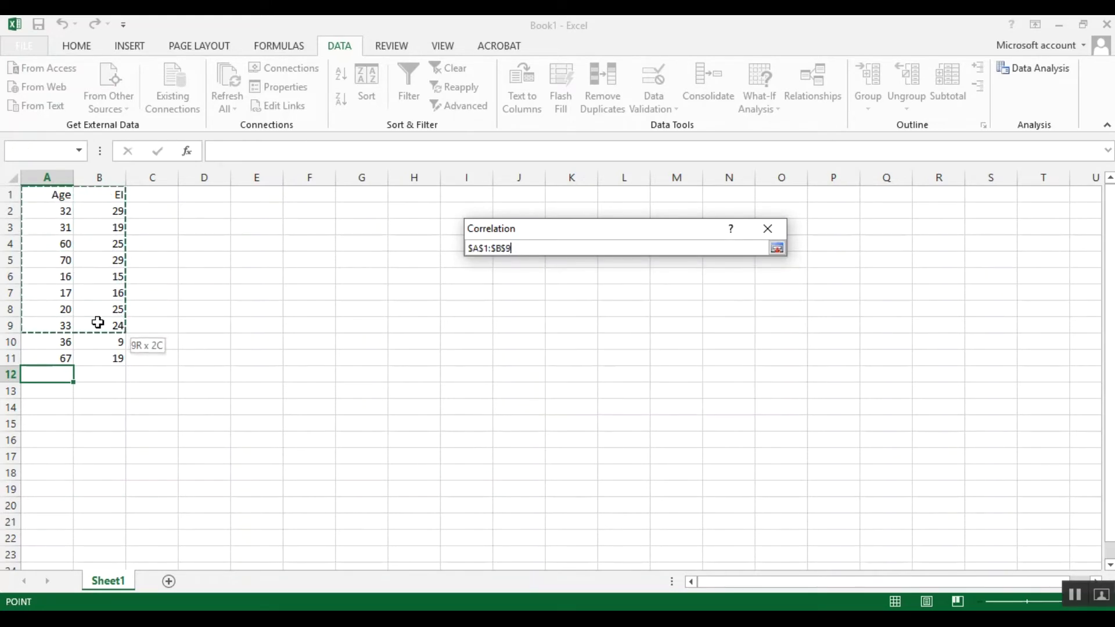
{"action": "left_click_drag", "start_coordinate": [106, 342], "coordinate": [124, 357]}
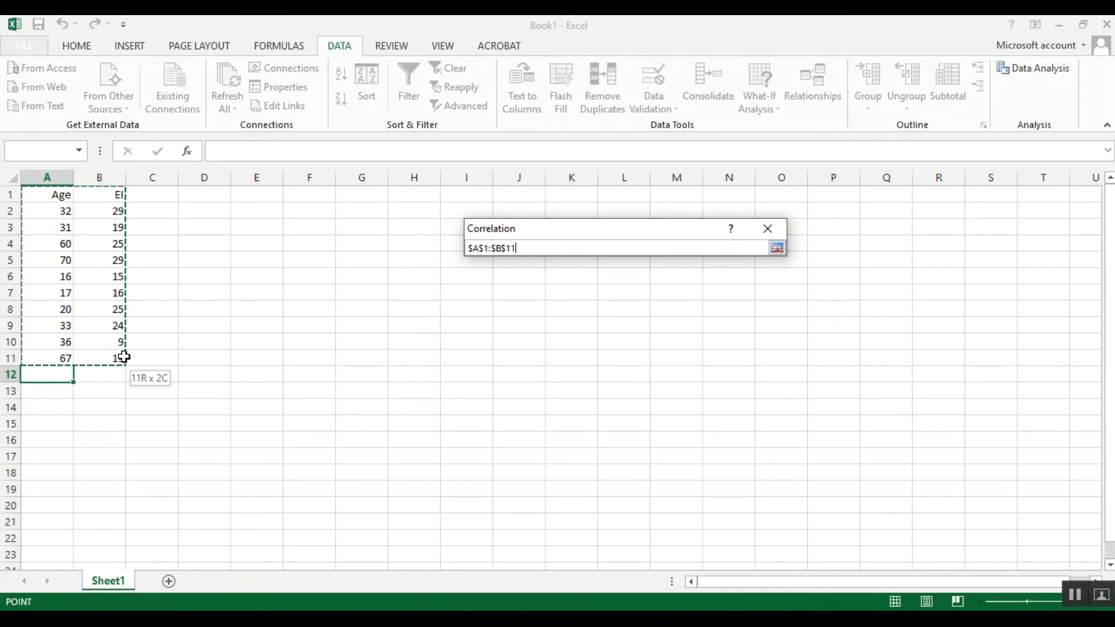
{"action": "left_click_drag", "start_coordinate": [123, 358], "coordinate": [124, 357]}
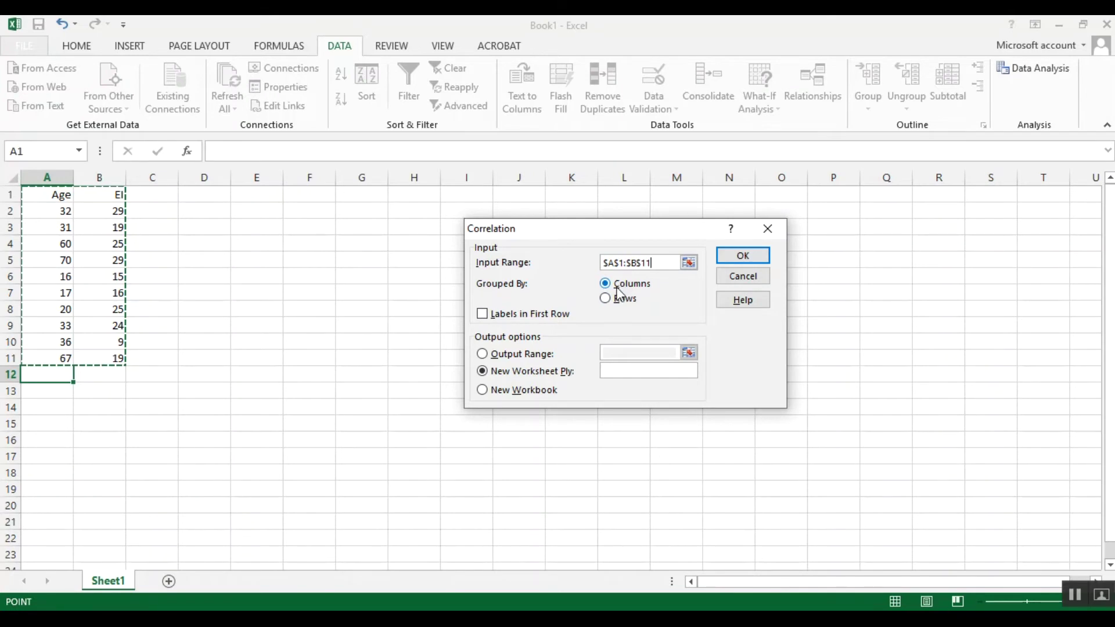
{"action": "left_click", "coordinate": [482, 314]}
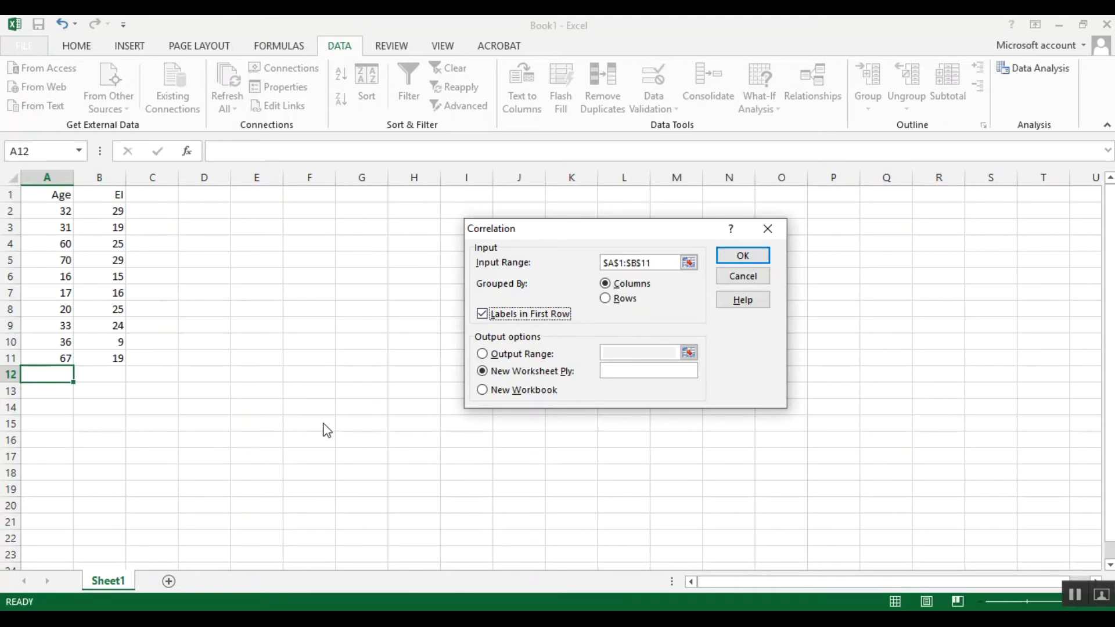
Send the correlation output to cell $D$4 and run the analysis.
{"action": "left_click", "coordinate": [483, 354]}
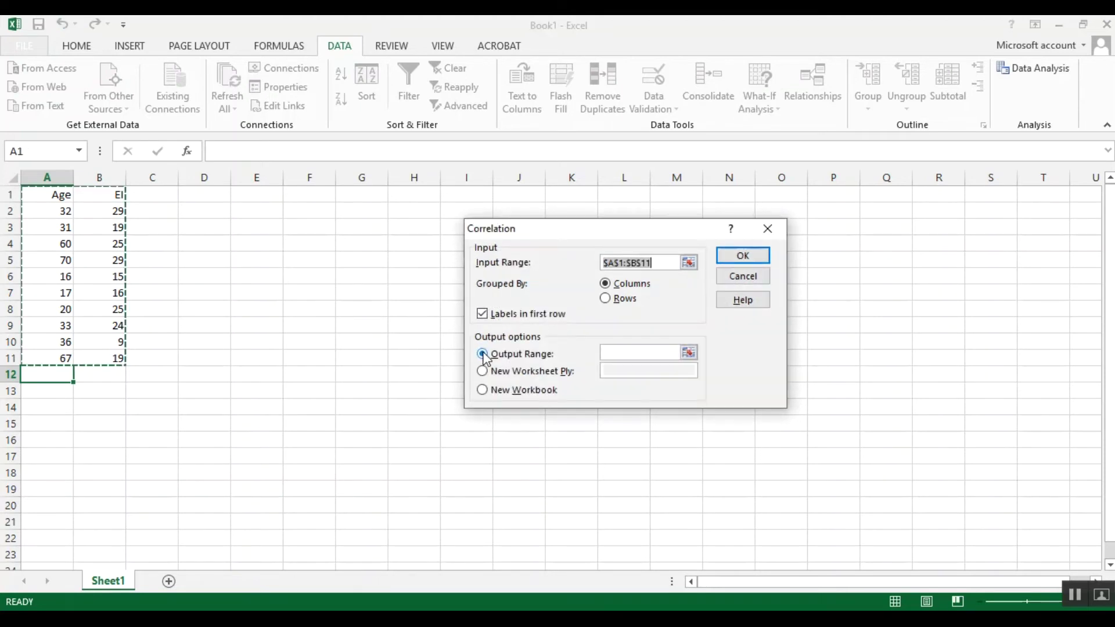
{"action": "left_click", "coordinate": [618, 354]}
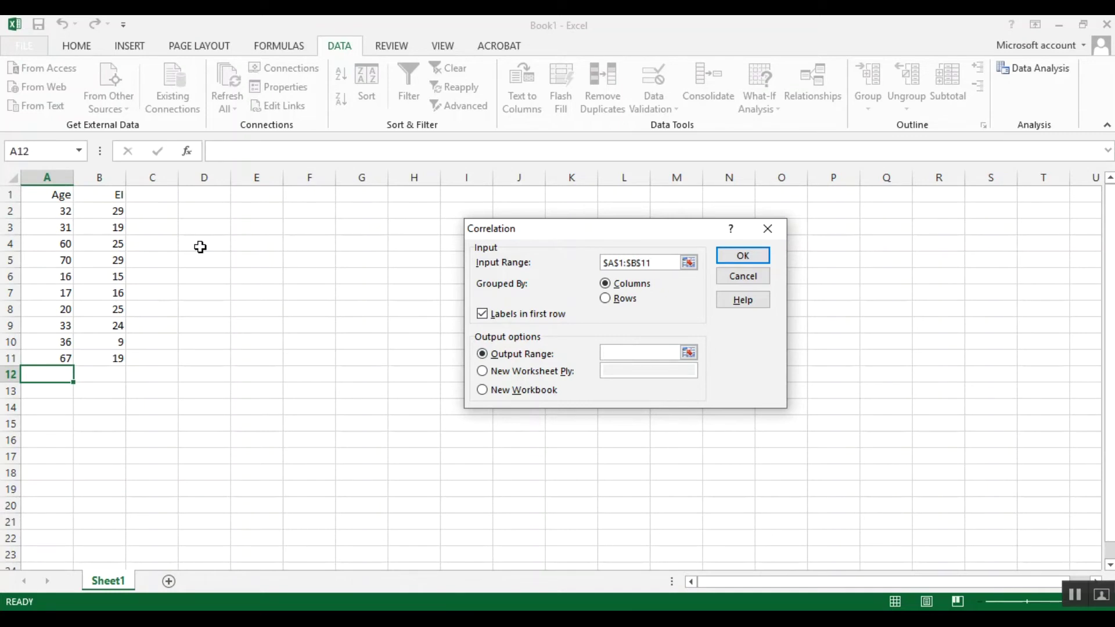
{"action": "left_click", "coordinate": [200, 244]}
{"action": "left_click", "coordinate": [730, 260]}
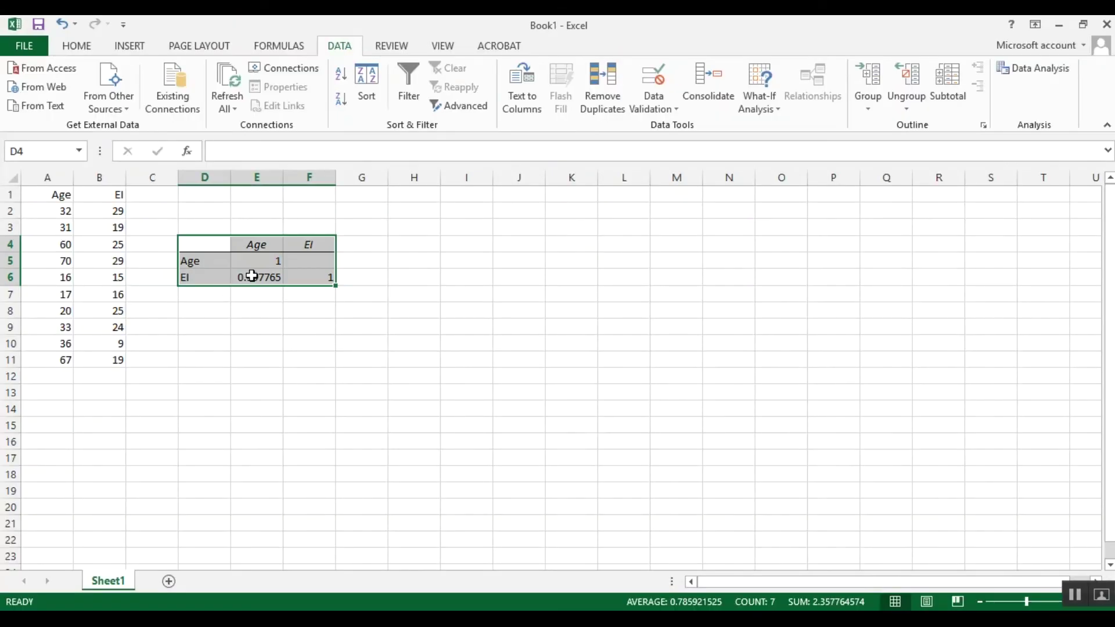
Select cell E6 holding the Age–EI coefficient 0.357765.
{"action": "left_click", "coordinate": [252, 275]}
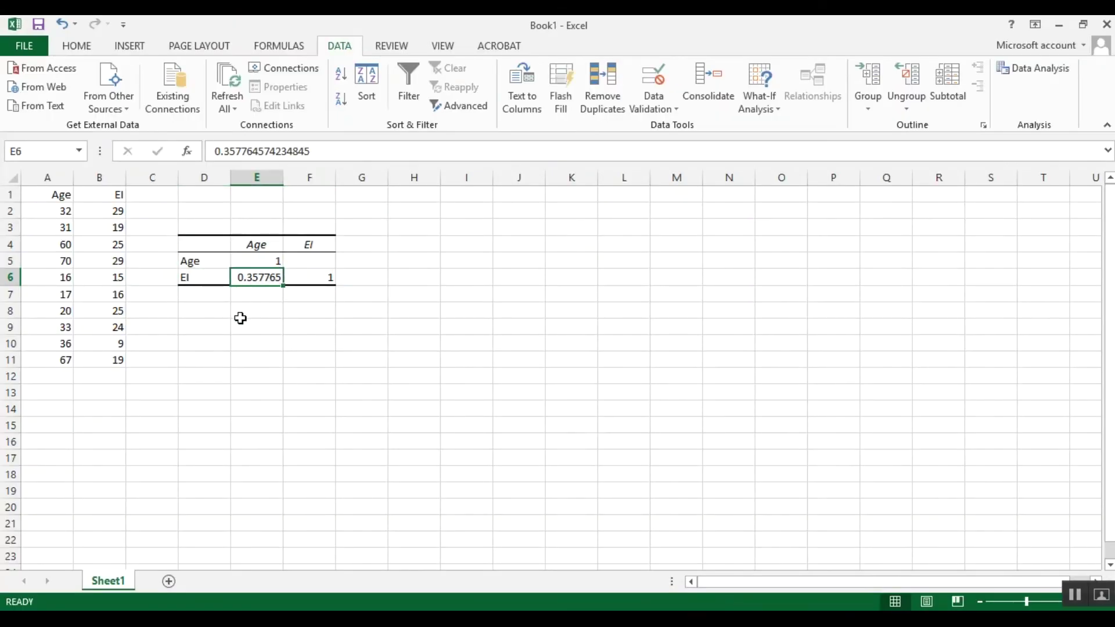
Give cell E6 a yellow fill and deselect it to show the highlight.
{"action": "left_click", "coordinate": [81, 46]}
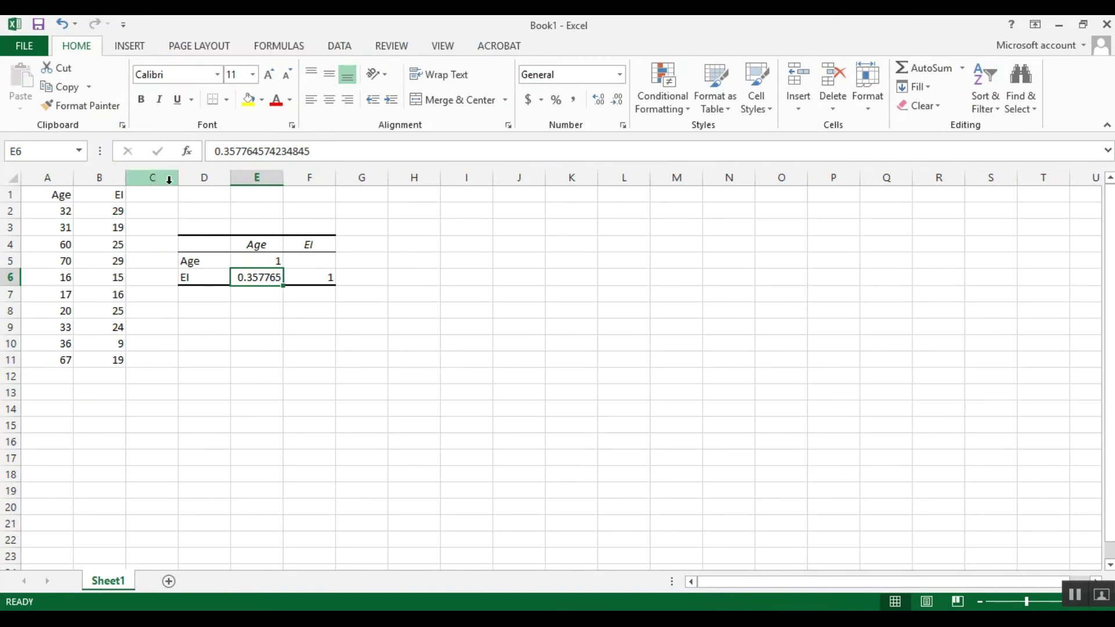
{"action": "left_click", "coordinate": [248, 100]}
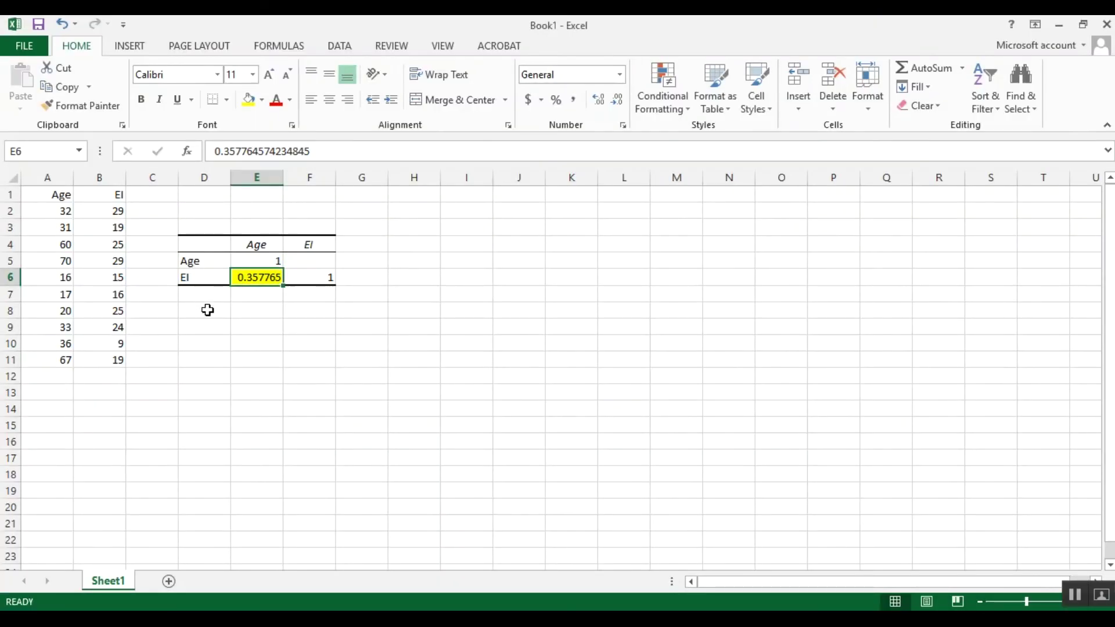
{"action": "left_click", "coordinate": [208, 310]}
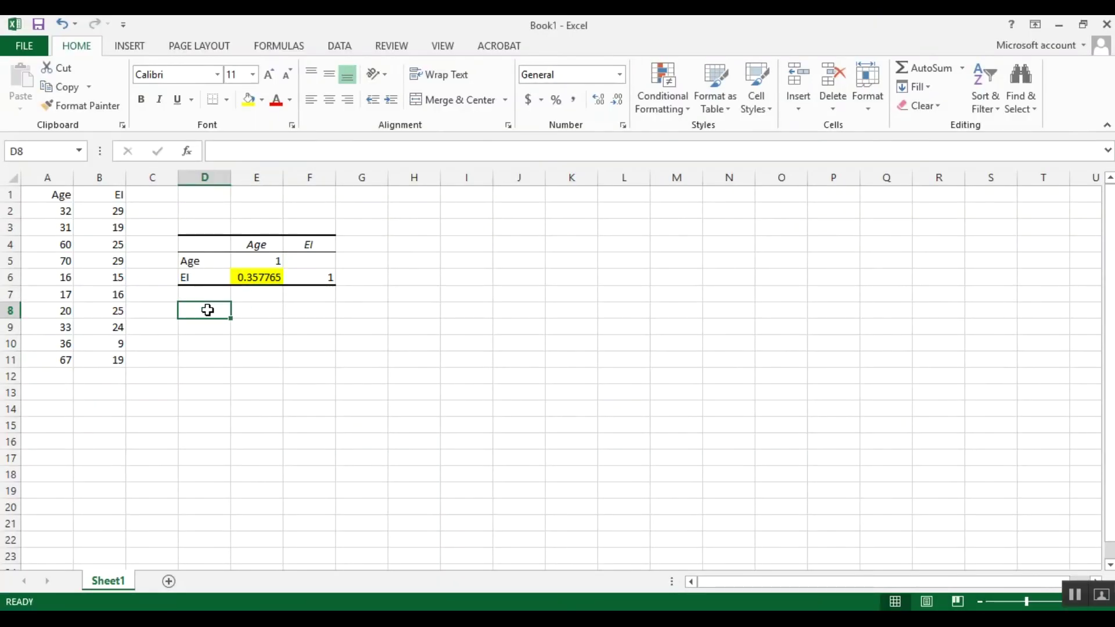